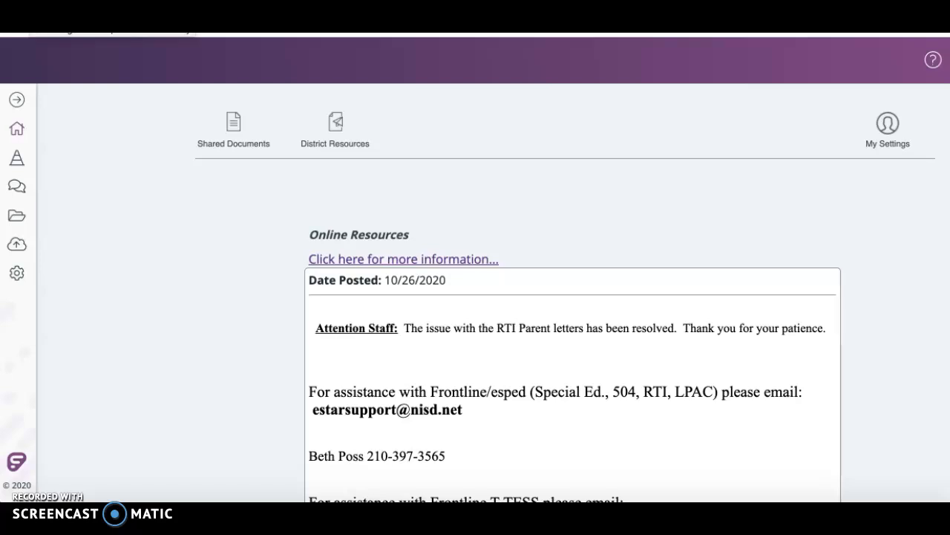
Step: Open LPAC Student Records and filter the roster by Homeroom equal to the teacher's surname
{"action": "left_click", "coordinate": [17, 187]}
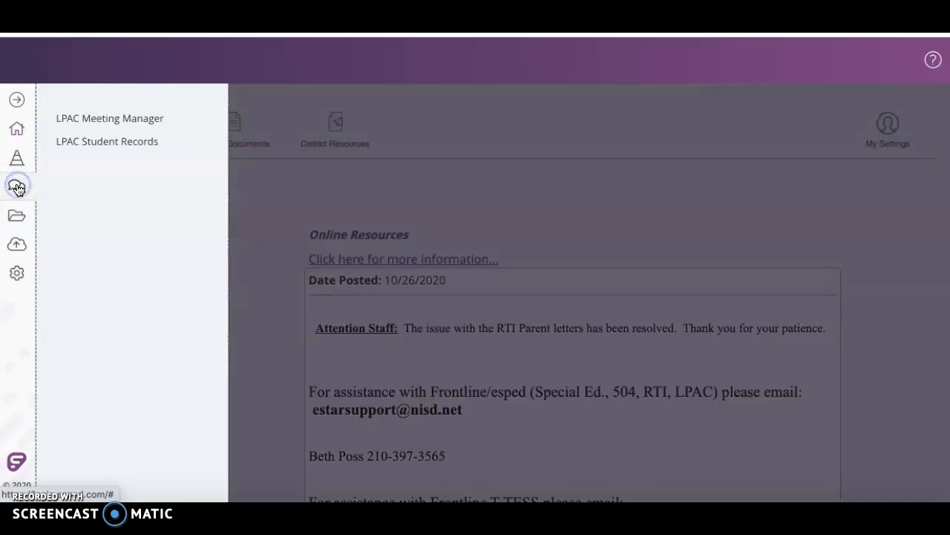
{"action": "left_click", "coordinate": [101, 142]}
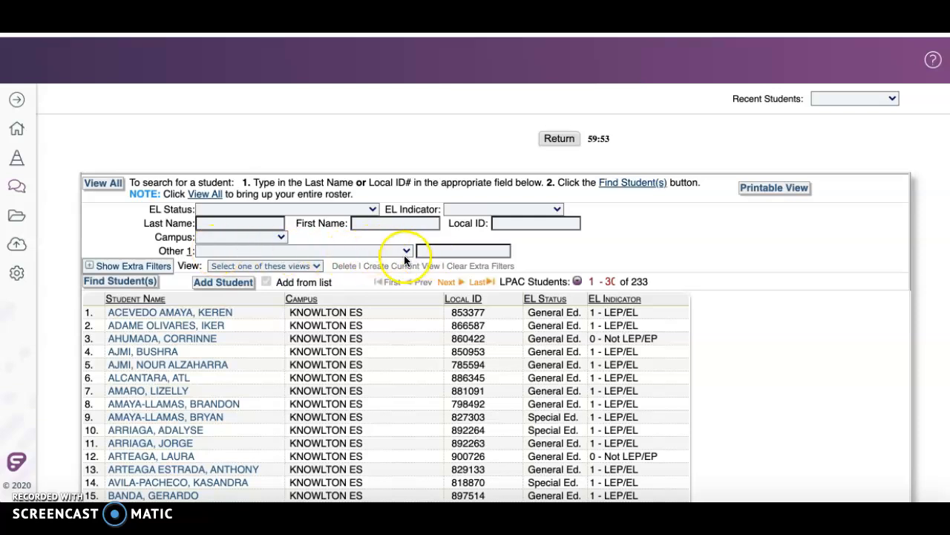
{"action": "left_click", "coordinate": [406, 254]}
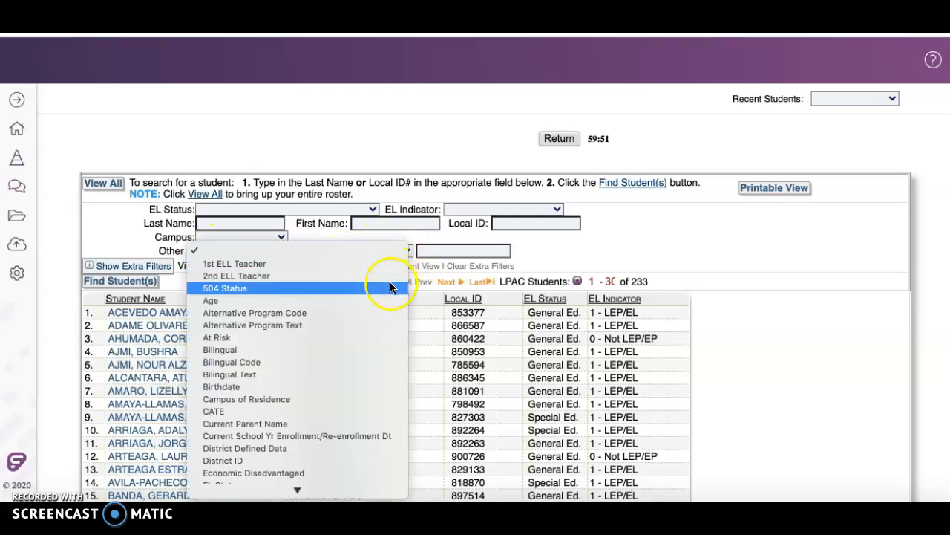
{"action": "scroll", "coordinate": [390, 286], "scroll_direction": "down", "scroll_amount": 10}
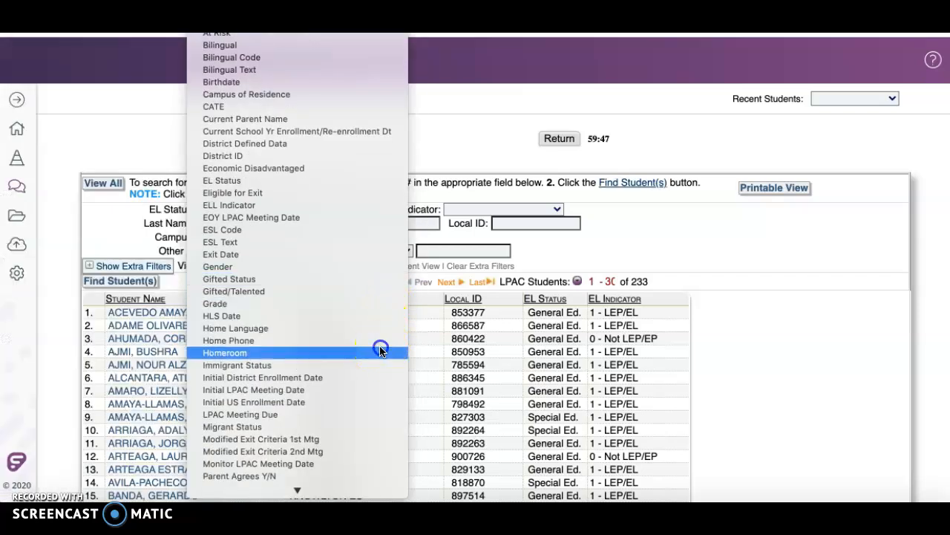
{"action": "left_click", "coordinate": [380, 352]}
{"action": "left_click", "coordinate": [428, 252]}
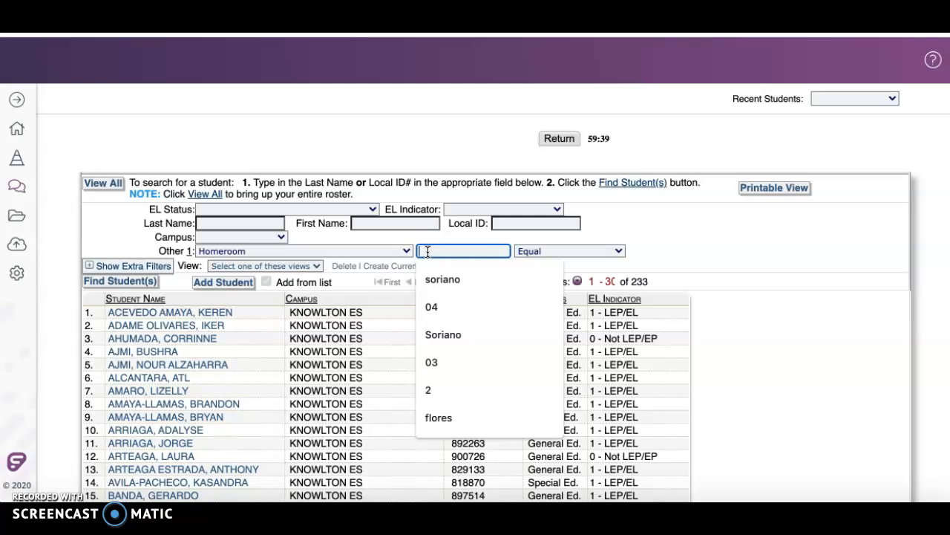
{"action": "type", "text": "soriano"}
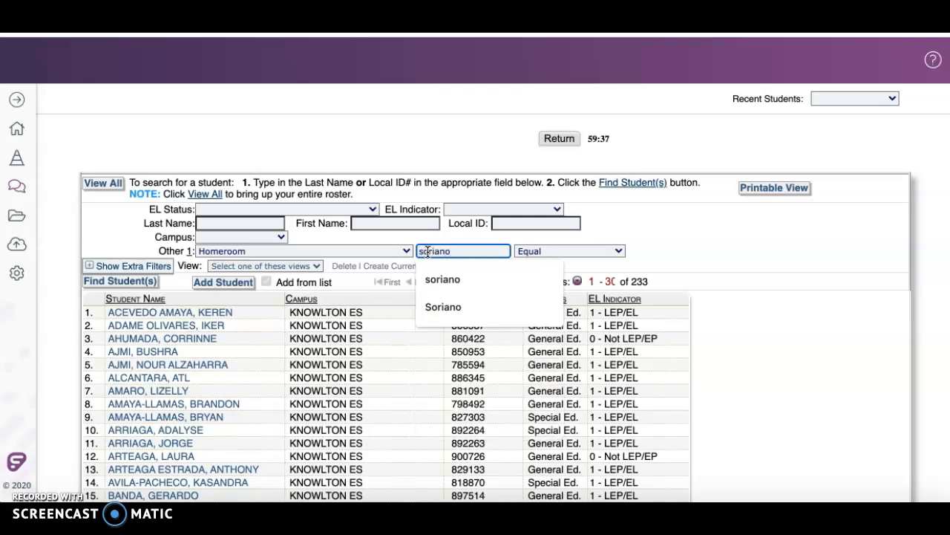
{"action": "key", "text": "Return"}
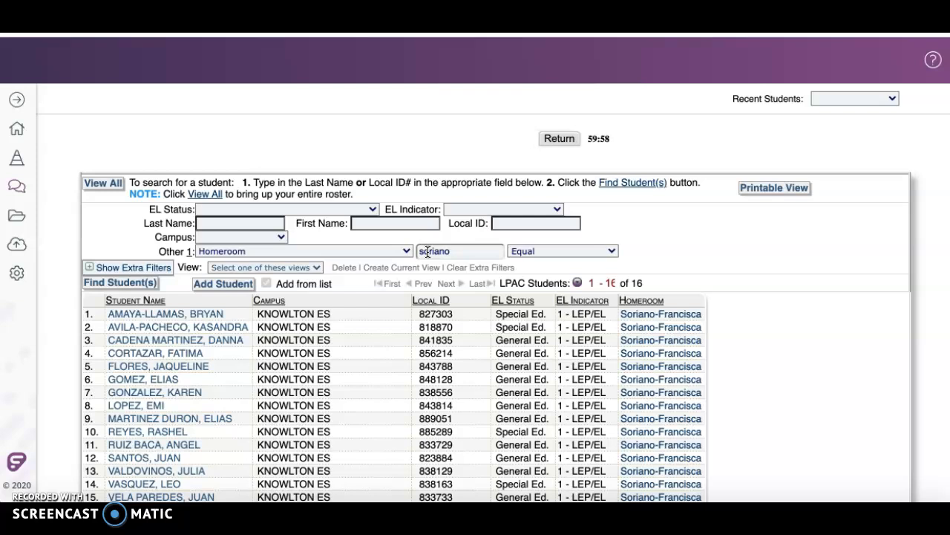
{"action": "scroll", "coordinate": [428, 251], "scroll_direction": "down", "scroll_amount": 2}
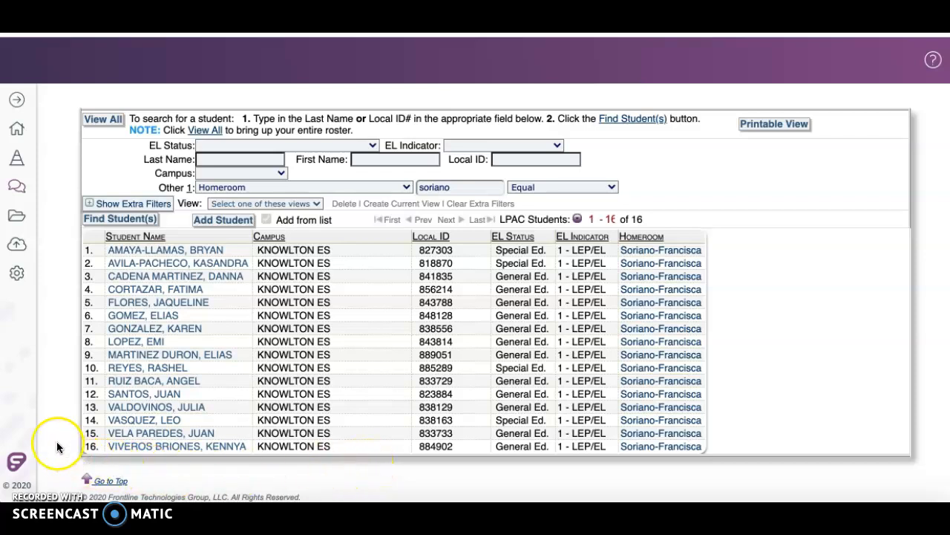
Step: Open the first listed student's record with the FERPA reason of providing services and inputting data/reading the student's LPAC file
{"action": "left_click", "coordinate": [121, 254]}
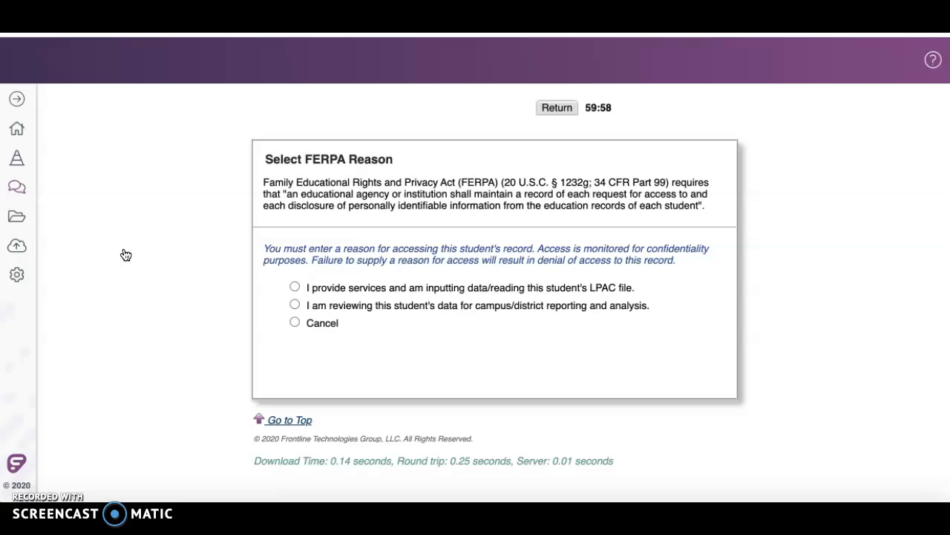
{"action": "left_click", "coordinate": [295, 287]}
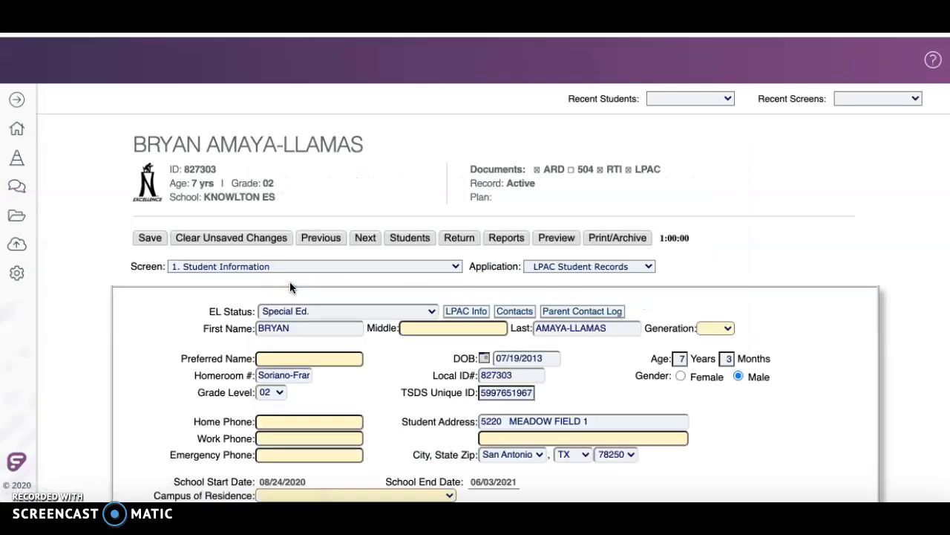
{"action": "scroll", "coordinate": [63, 302], "scroll_direction": "down", "scroll_amount": 1}
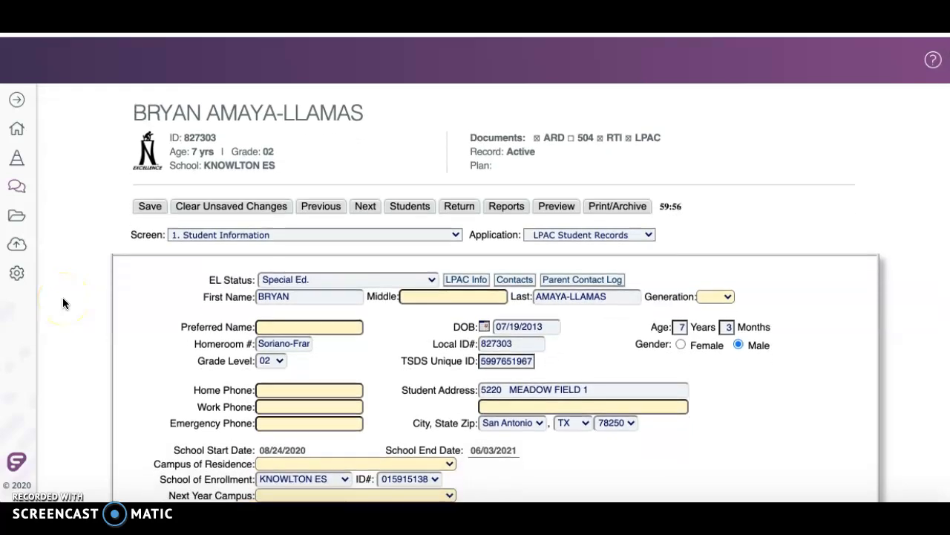
{"action": "scroll", "coordinate": [62, 297], "scroll_direction": "up", "scroll_amount": 1}
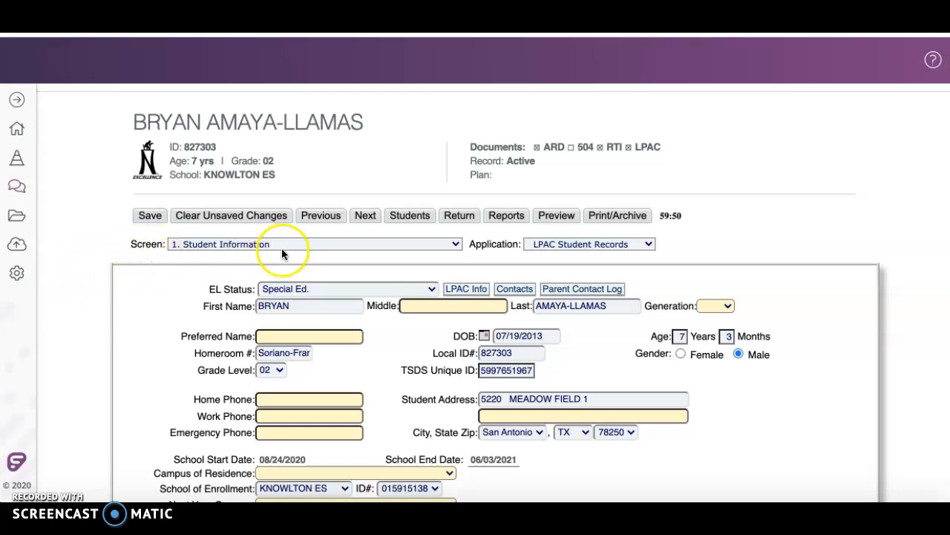
Step: Switch the student's record to the "6. LPAC: Monitoring of Students" screen
{"action": "left_click", "coordinate": [456, 243]}
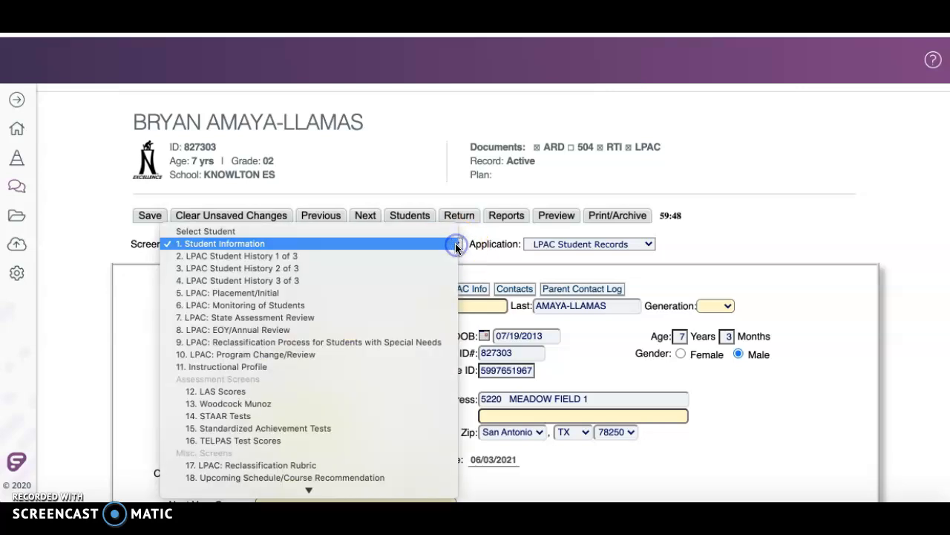
{"action": "left_click", "coordinate": [444, 301]}
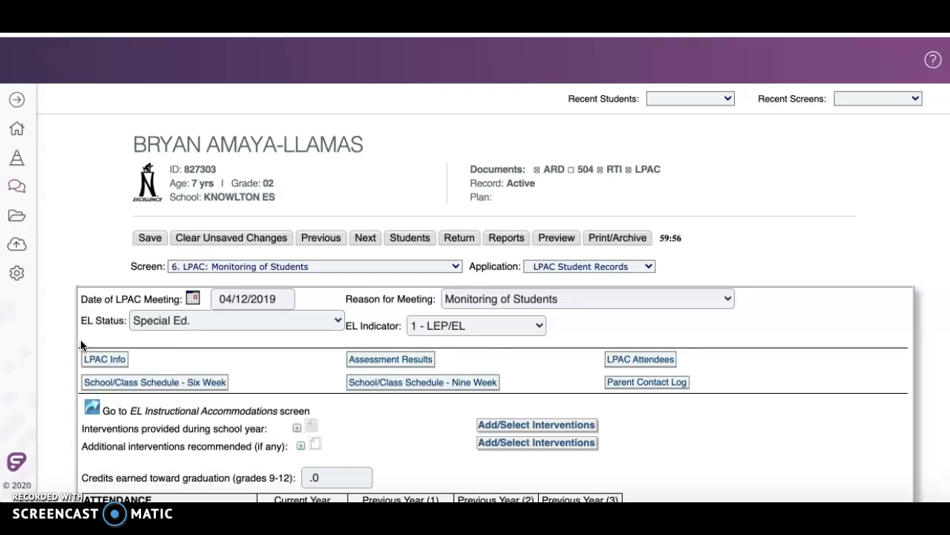
{"action": "scroll", "coordinate": [81, 344], "scroll_direction": "down", "scroll_amount": 2}
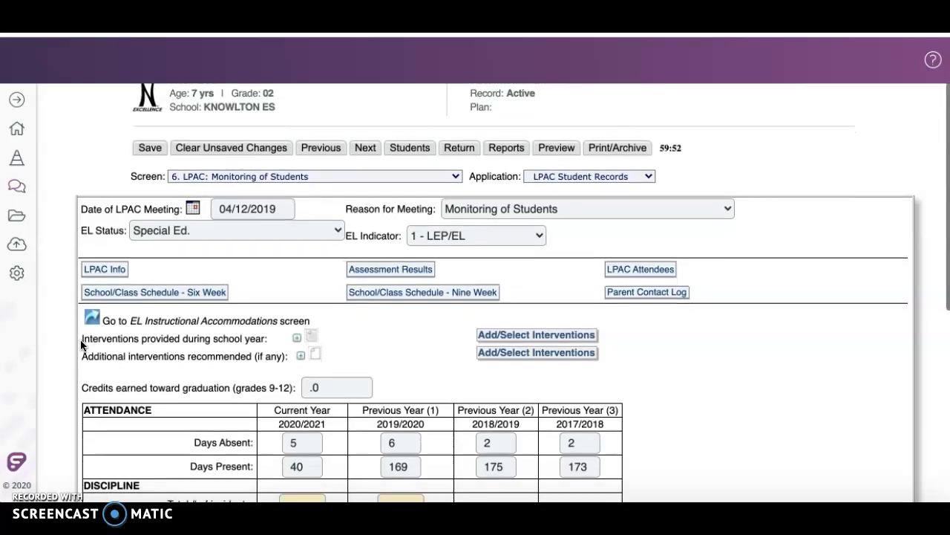
{"action": "scroll", "coordinate": [81, 345], "scroll_direction": "down", "scroll_amount": 1}
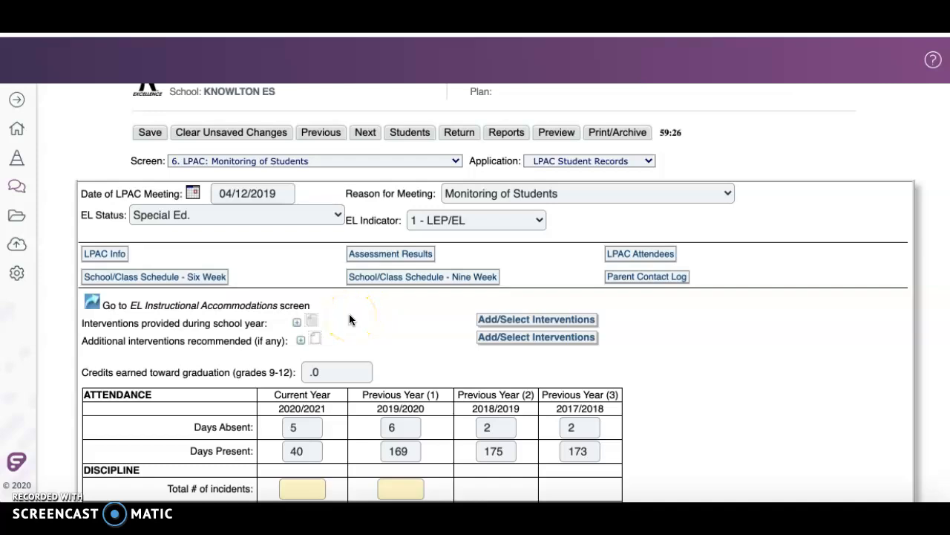
Step: Examine the existing note for interventions provided during the school year and leave it without saving
{"action": "left_click", "coordinate": [313, 321]}
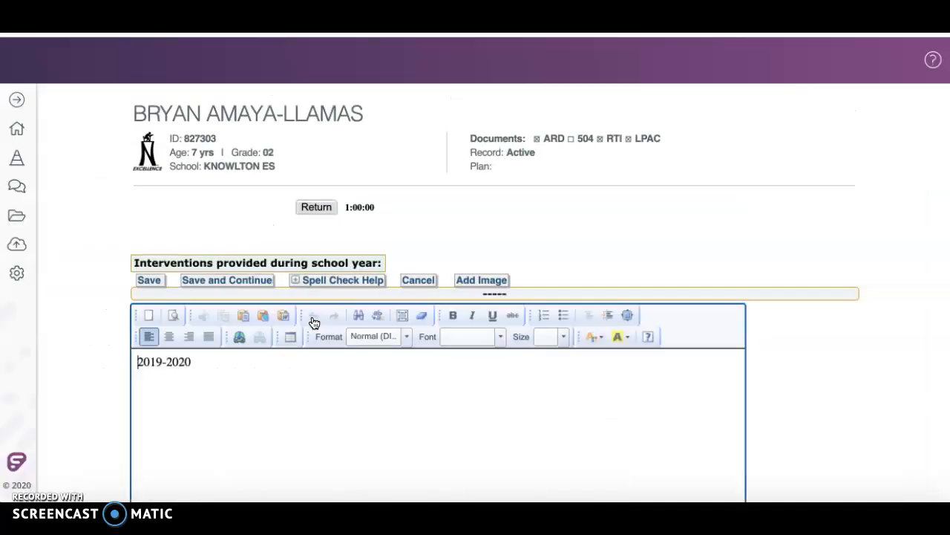
{"action": "left_click", "coordinate": [245, 450]}
{"action": "scroll", "coordinate": [244, 414], "scroll_direction": "down", "scroll_amount": 3}
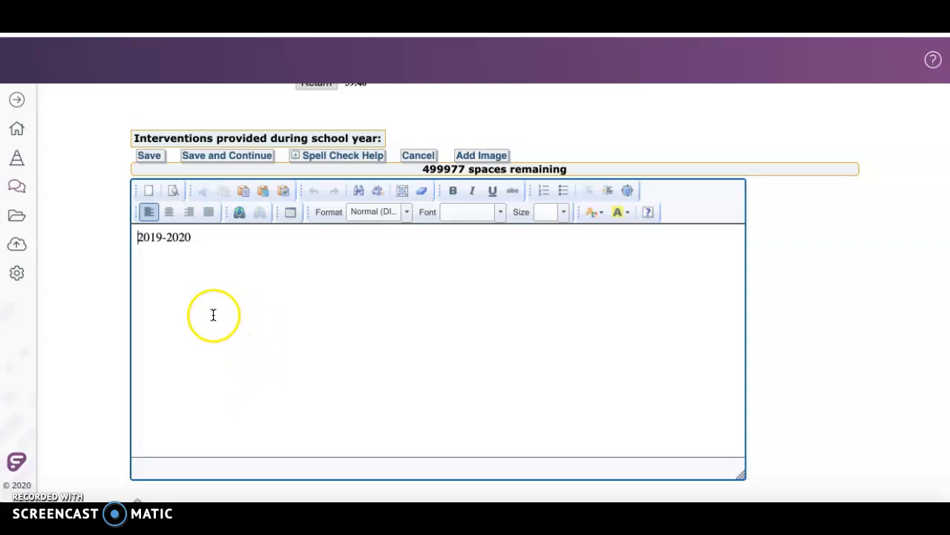
{"action": "left_click", "coordinate": [419, 156]}
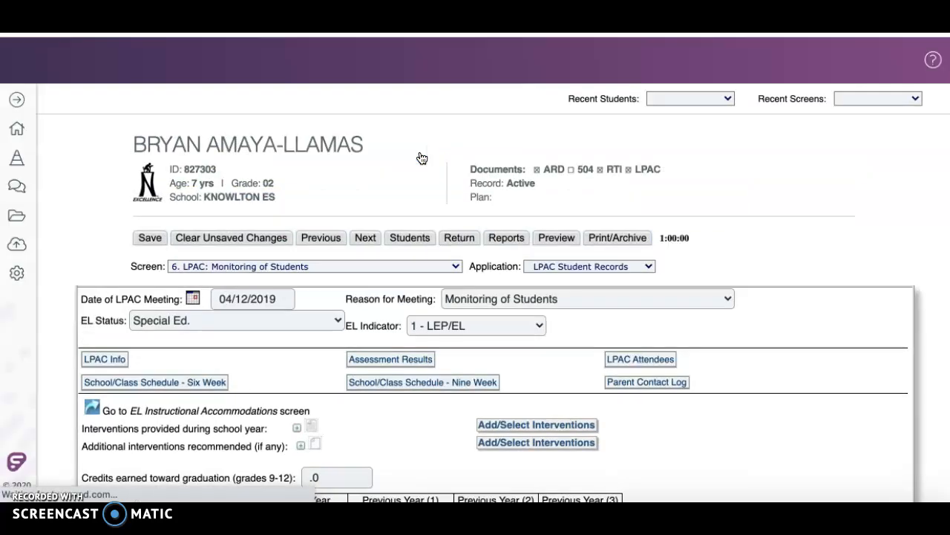
Step: Replace the text for interventions provided during the school year with "2020-2021" and "1st 9 weeks" on separate lines
{"action": "left_click", "coordinate": [503, 425]}
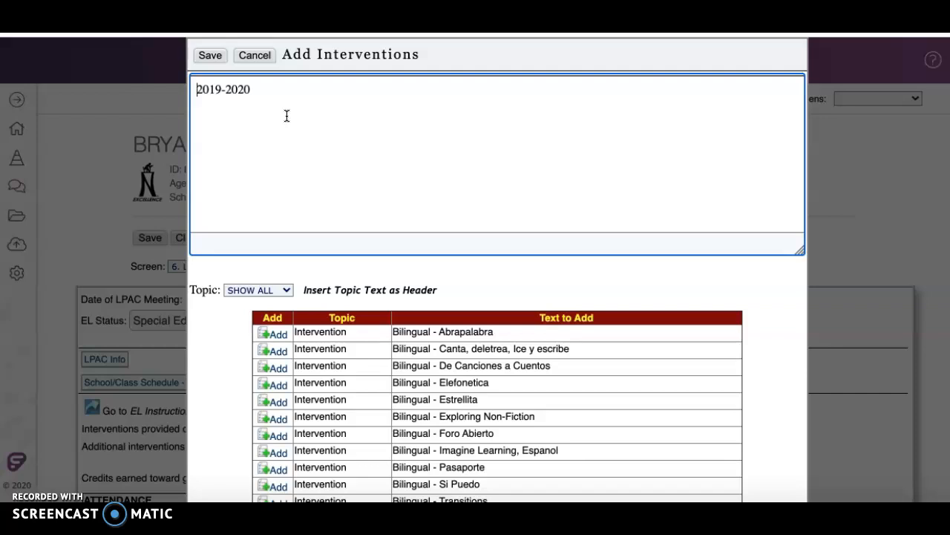
{"action": "left_click", "coordinate": [267, 92]}
{"action": "left_click_drag", "start_coordinate": [266, 91], "coordinate": [180, 98]}
{"action": "key", "text": "BackSpace"}
{"action": "type", "text": "2020-2021"}
{"action": "key", "text": "Return"}
{"action": "type", "text": "1st 9 weeks"}
Step: Add the bilingual interventions Elefonetica, Exploring Non-Fiction and Imagine Learning, Espanol to the note and save it
{"action": "scroll", "coordinate": [279, 369], "scroll_direction": "down", "scroll_amount": 2}
{"action": "scroll", "coordinate": [280, 369], "scroll_direction": "up", "scroll_amount": 2}
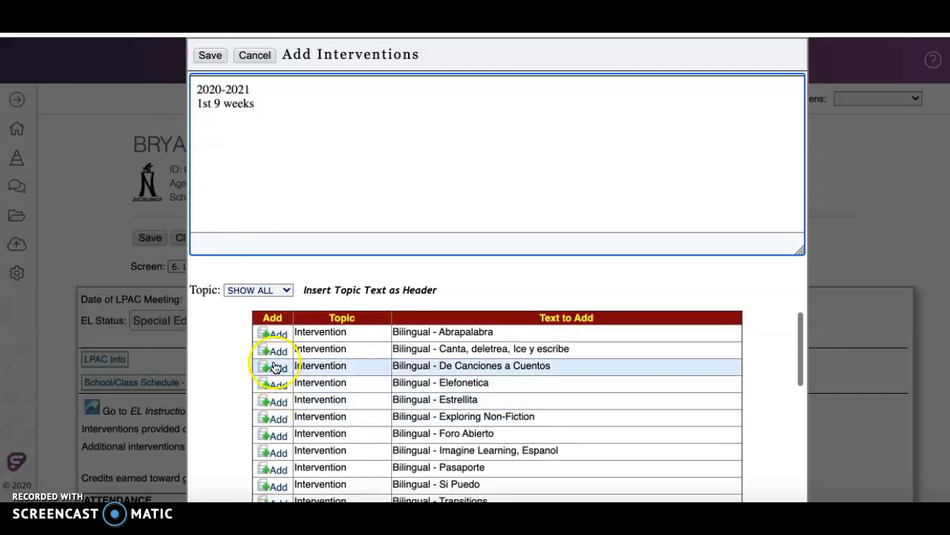
{"action": "left_click", "coordinate": [274, 383]}
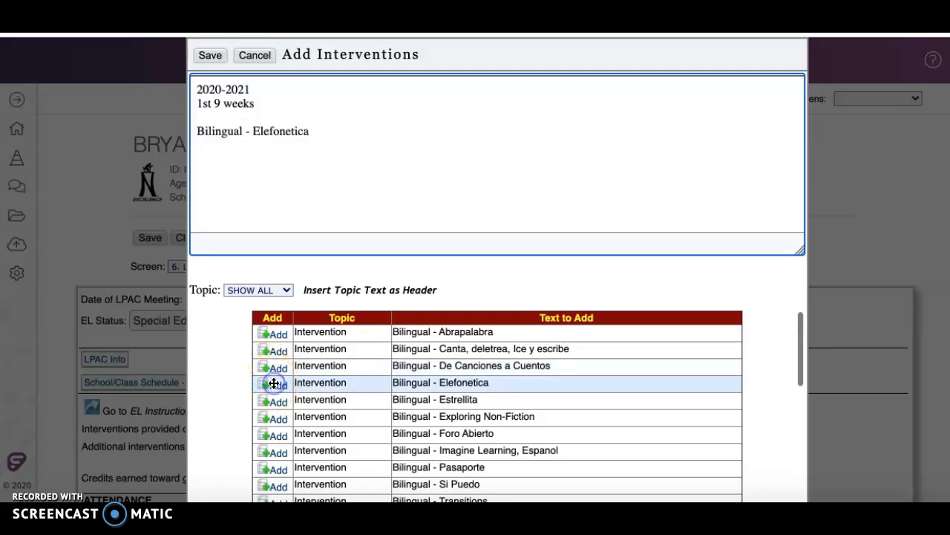
{"action": "left_click", "coordinate": [274, 418]}
{"action": "left_click", "coordinate": [275, 452]}
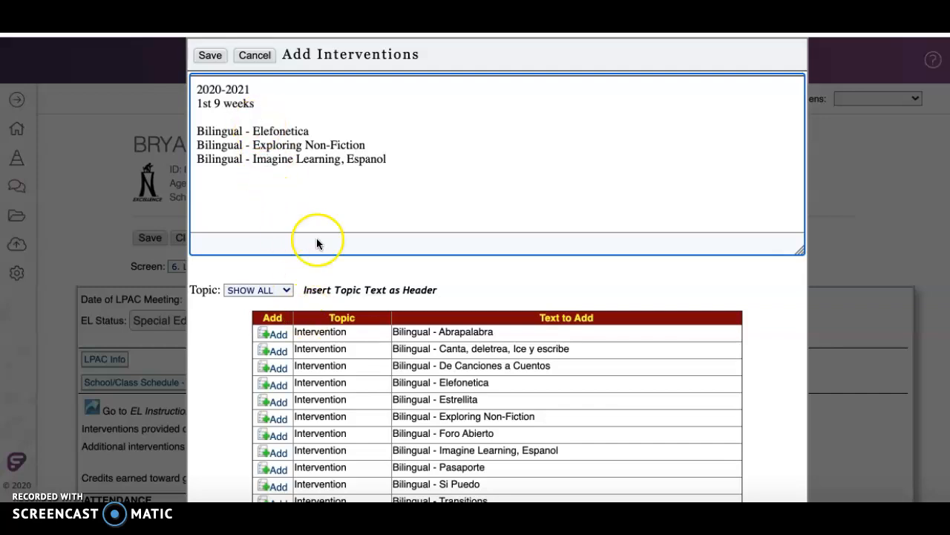
{"action": "scroll", "coordinate": [327, 371], "scroll_direction": "down", "scroll_amount": 1}
{"action": "scroll", "coordinate": [327, 371], "scroll_direction": "down", "scroll_amount": 5}
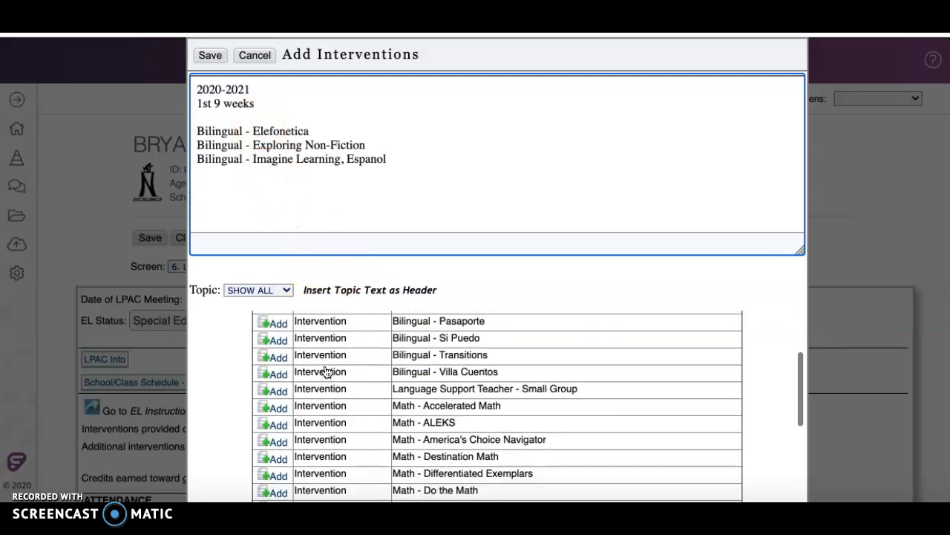
{"action": "scroll", "coordinate": [327, 371], "scroll_direction": "down", "scroll_amount": 8}
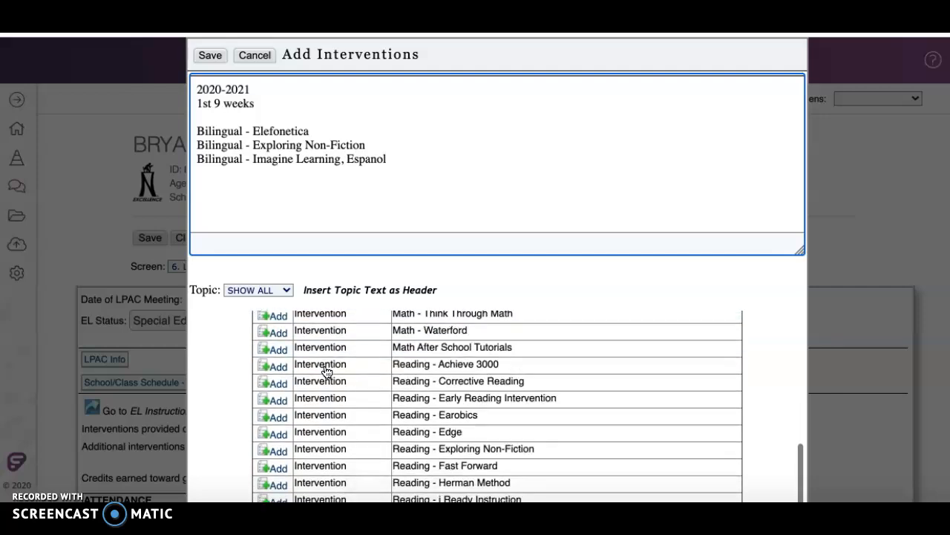
{"action": "scroll", "coordinate": [327, 371], "scroll_direction": "up", "scroll_amount": 13}
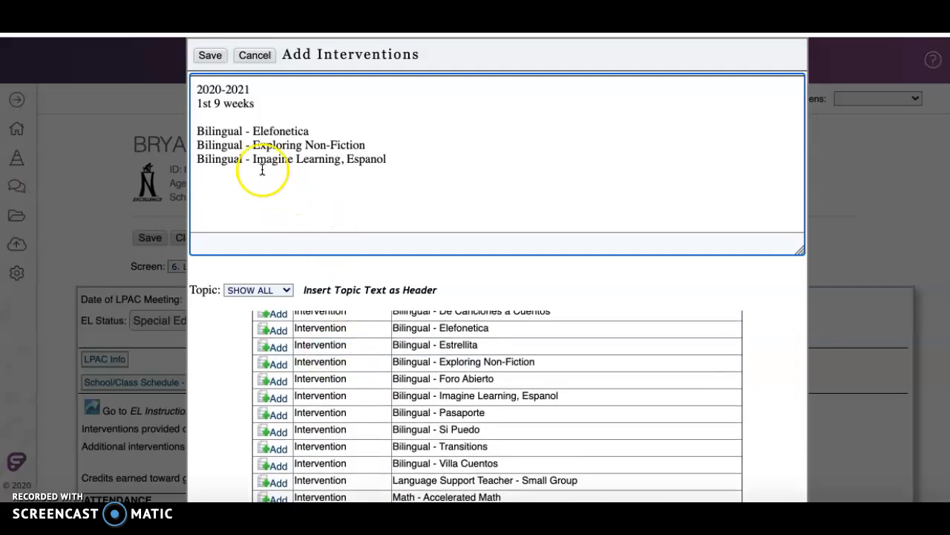
{"action": "left_click", "coordinate": [211, 57]}
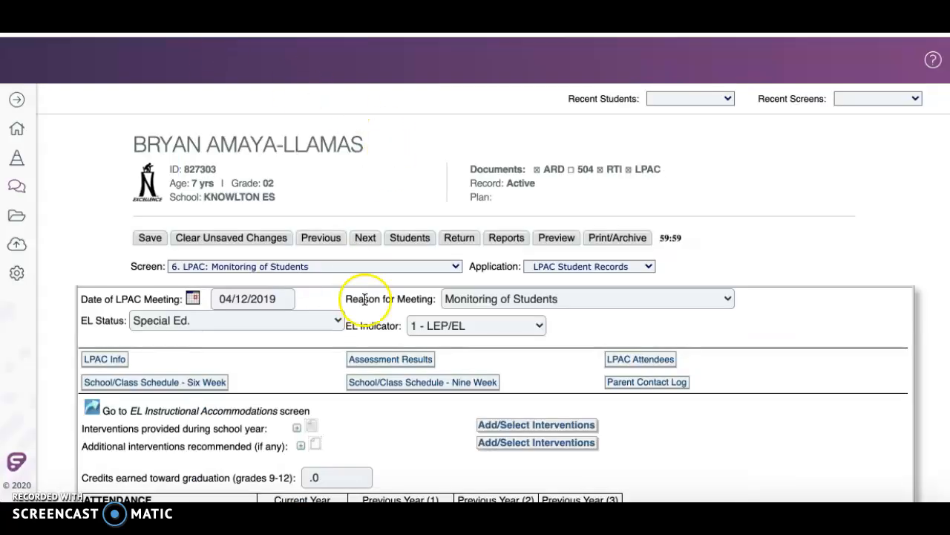
Step: Go to the EL Instructional Accommodations screen and save a new period for 1st Nine Weeks - Elementary (2020/2021)
{"action": "scroll", "coordinate": [371, 442], "scroll_direction": "down", "scroll_amount": 2}
{"action": "scroll", "coordinate": [373, 446], "scroll_direction": "down", "scroll_amount": 2}
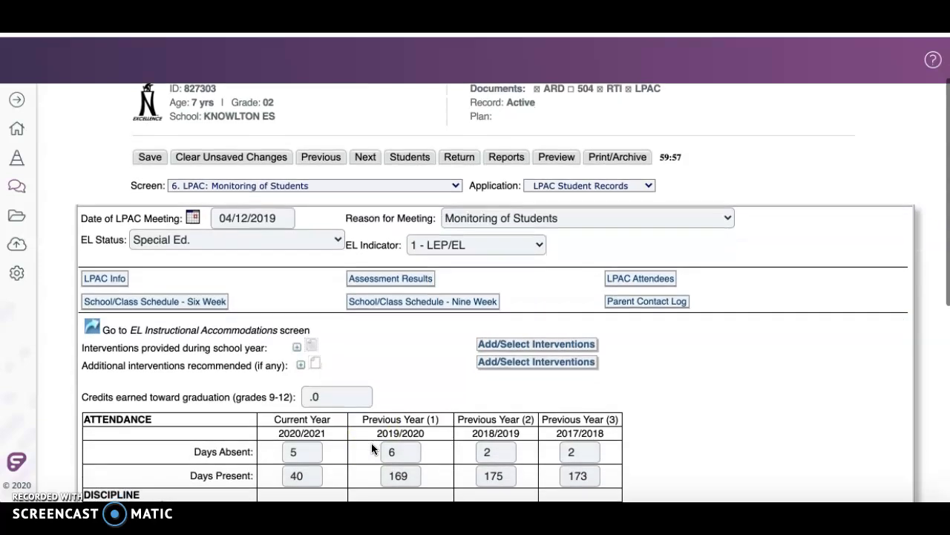
{"action": "left_click", "coordinate": [91, 329]}
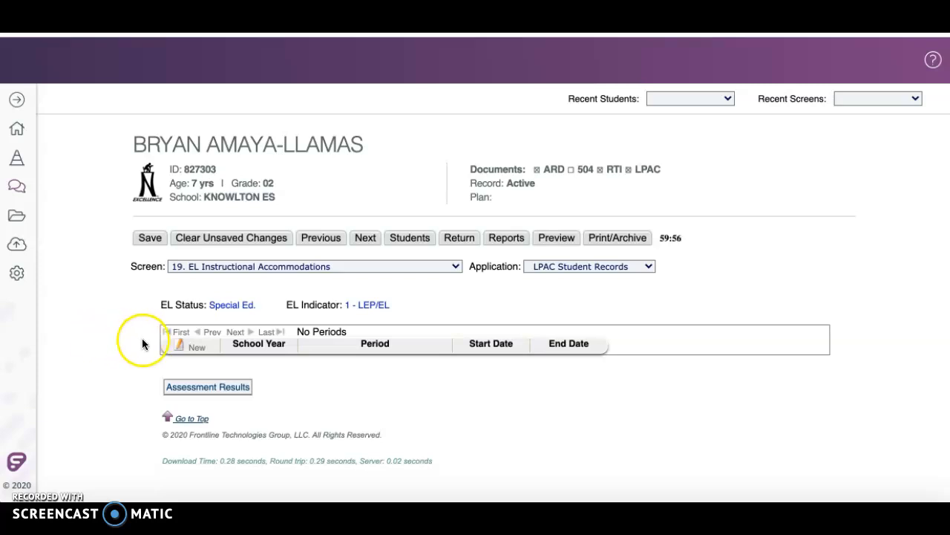
{"action": "left_click", "coordinate": [195, 346]}
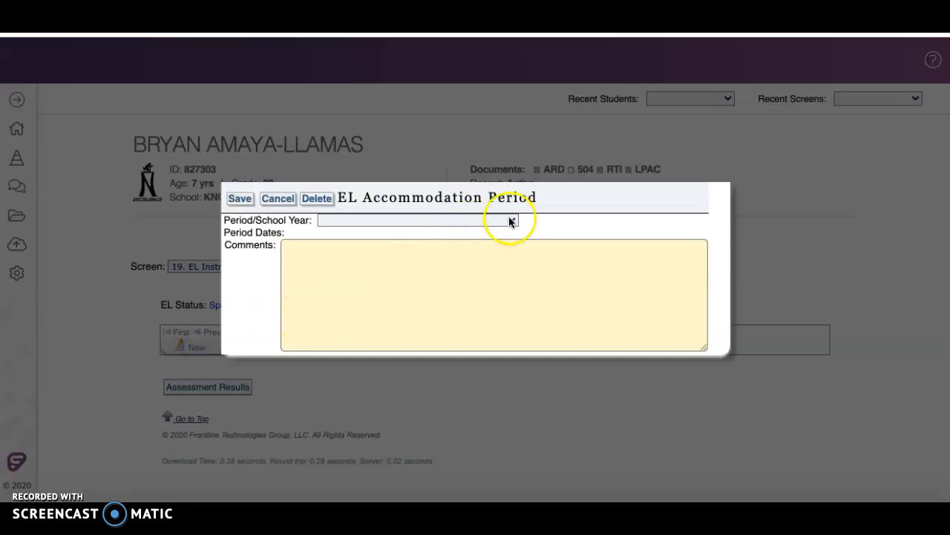
{"action": "left_click", "coordinate": [512, 221]}
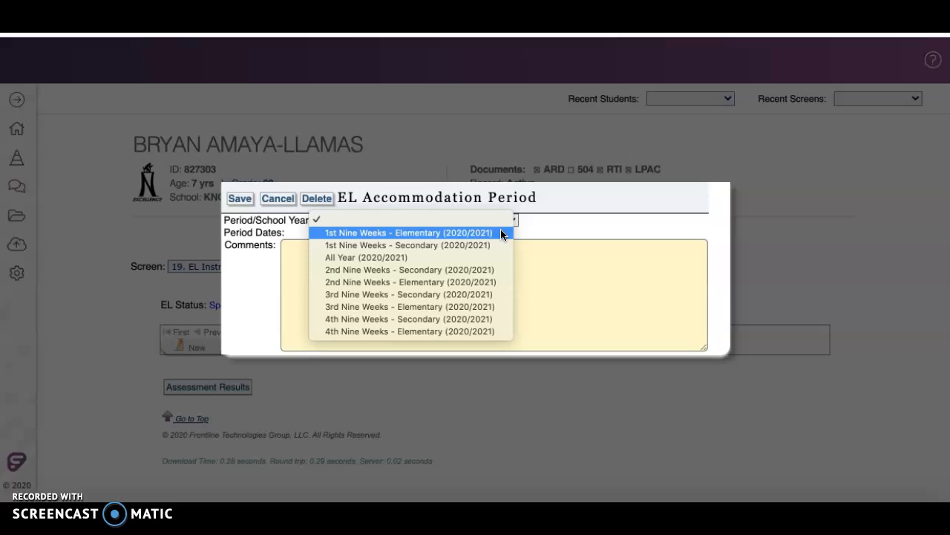
{"action": "left_click", "coordinate": [501, 233]}
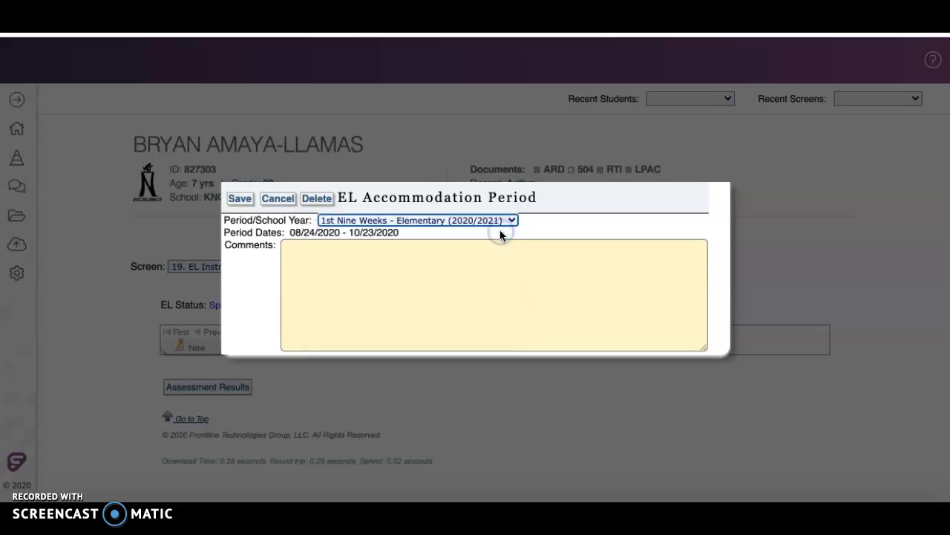
{"action": "left_click", "coordinate": [238, 198]}
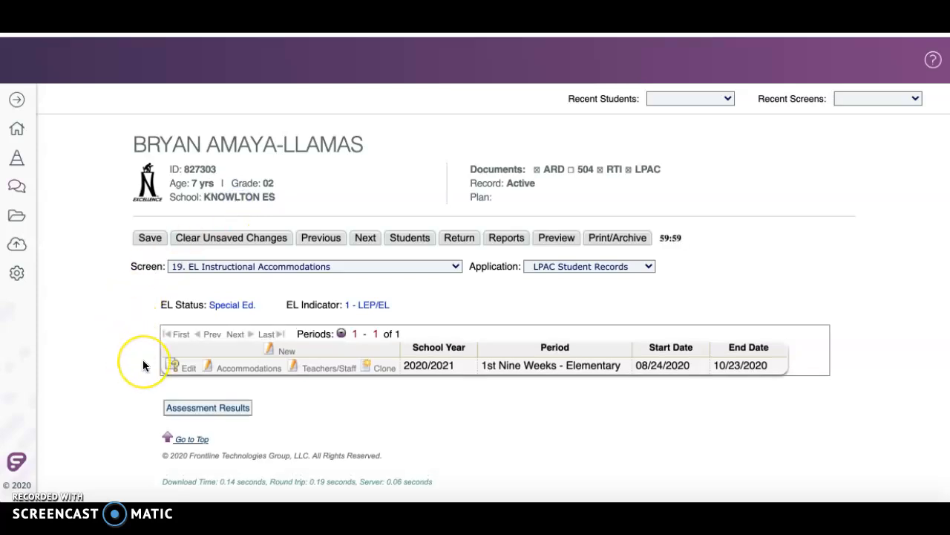
Step: Start a new EL accommodations entry for the 1st Nine Weeks period and browse the elementary speaking and writing options
{"action": "left_click", "coordinate": [239, 368]}
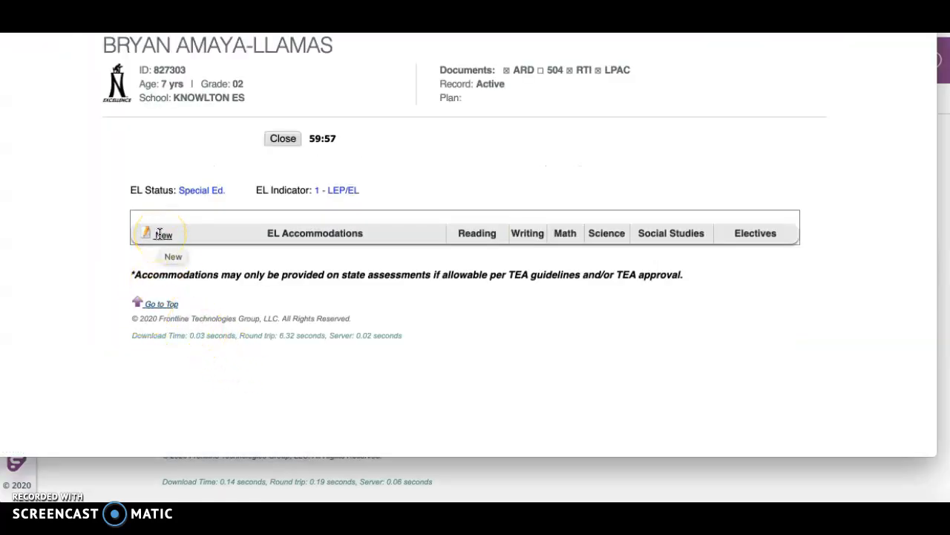
{"action": "left_click", "coordinate": [160, 234]}
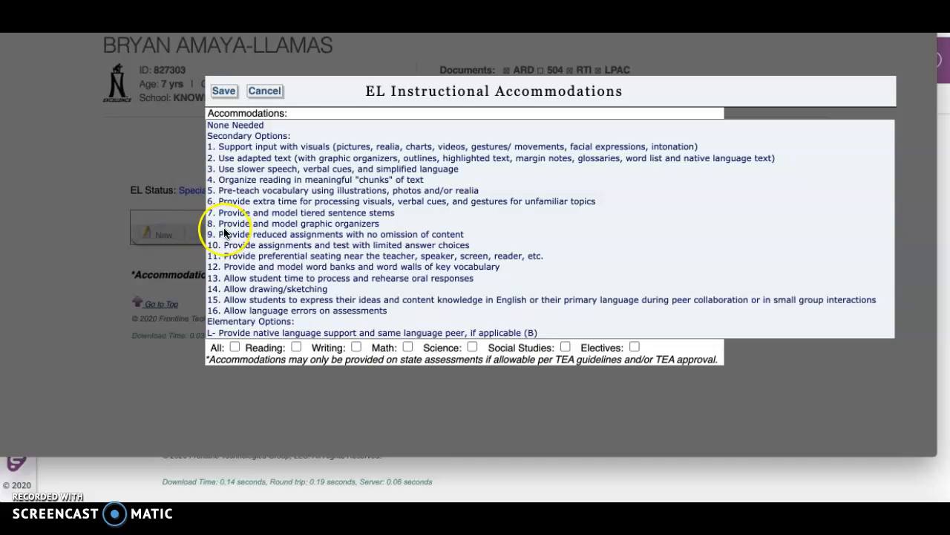
{"action": "scroll", "coordinate": [225, 233], "scroll_direction": "down", "scroll_amount": 10}
{"action": "scroll", "coordinate": [223, 233], "scroll_direction": "down", "scroll_amount": 8}
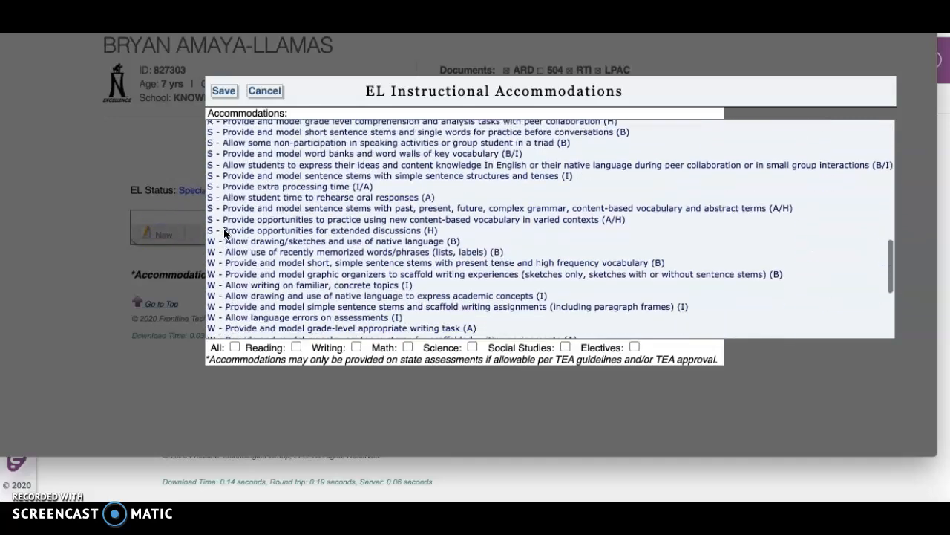